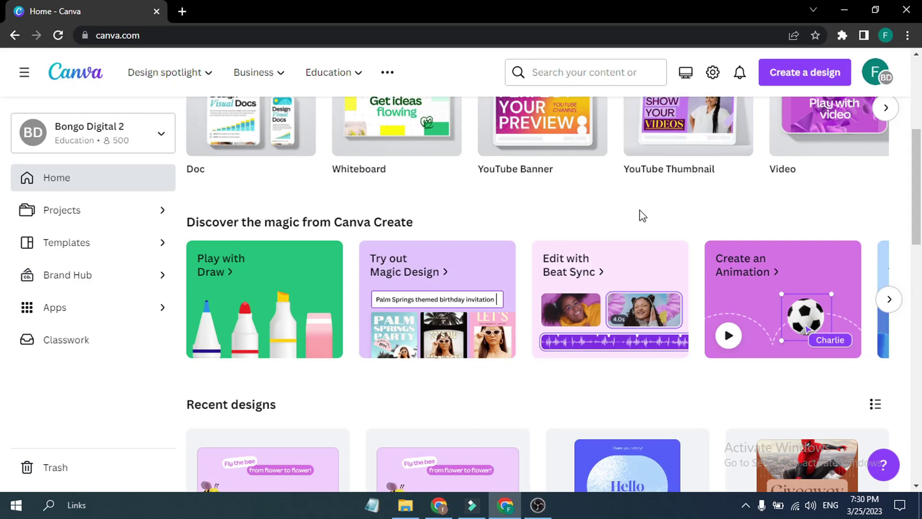
Scroll the home page and page the feature card row forward and back
scroll(529, 312, "up", 3)
scroll(529, 312, "down", 3)
scroll(529, 312, "up", 2)
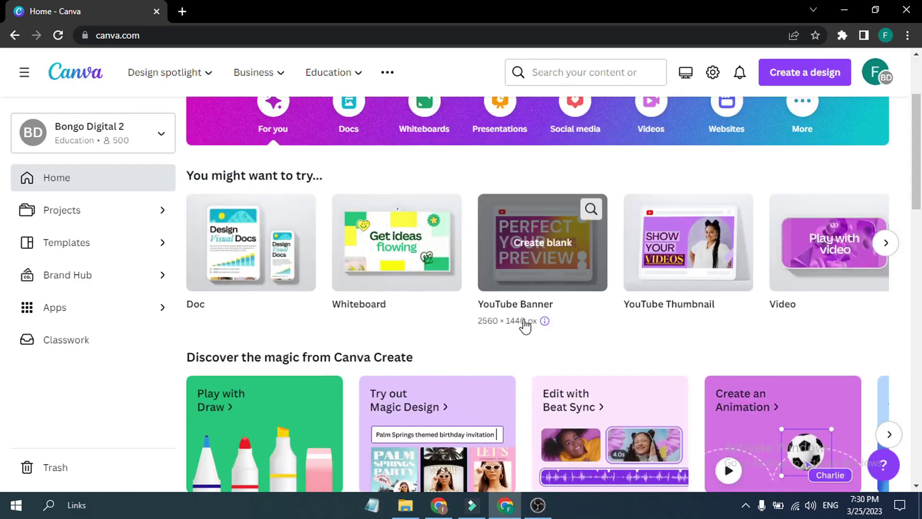
scroll(529, 313, "down", 1)
scroll(530, 358, "down", 1)
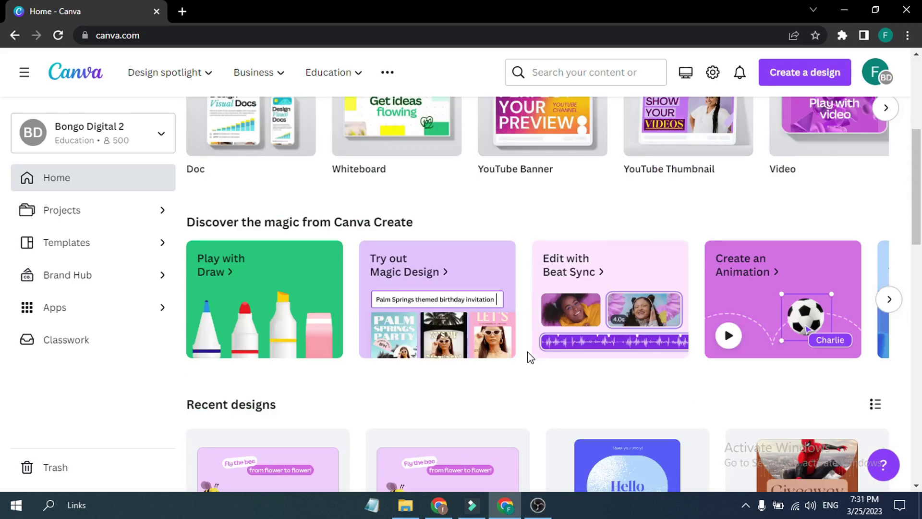
left_click(889, 299)
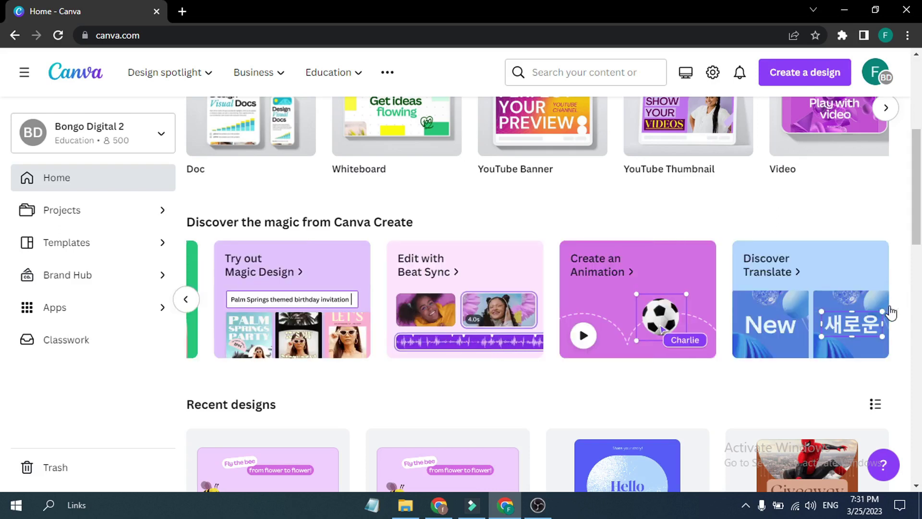
left_click(188, 300)
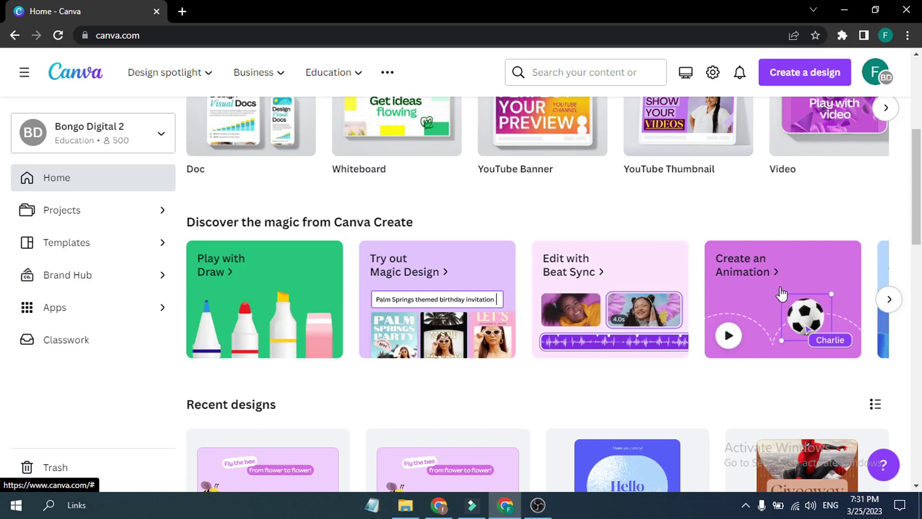
left_click(888, 301)
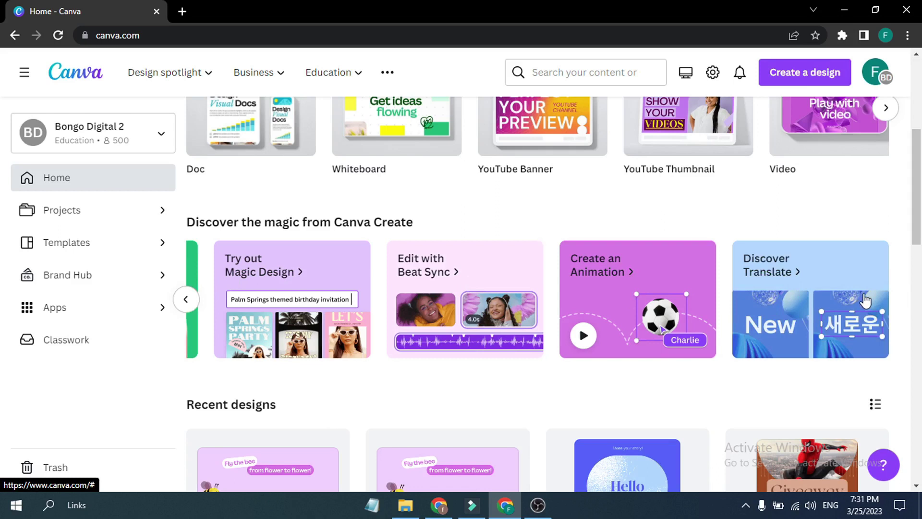
left_click(186, 299)
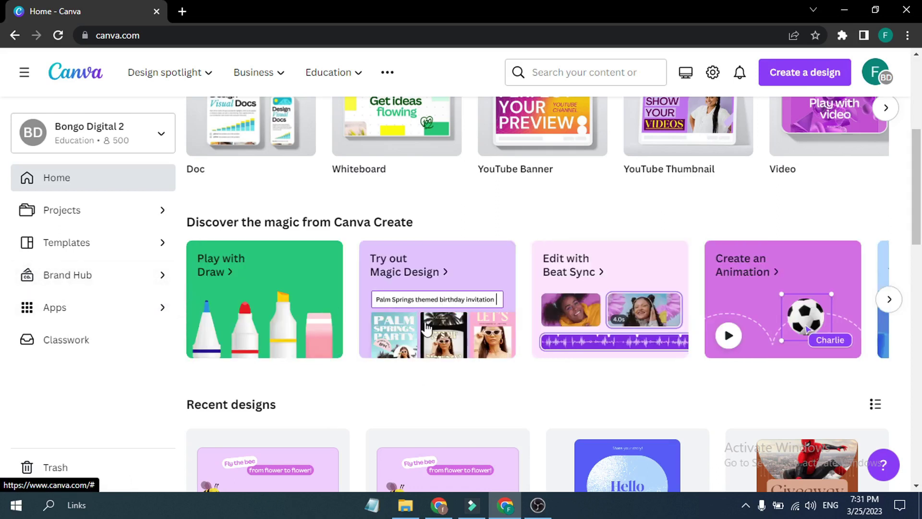
Open the 'Try out Magic Design' card and choose 'Try it out'
left_click(444, 297)
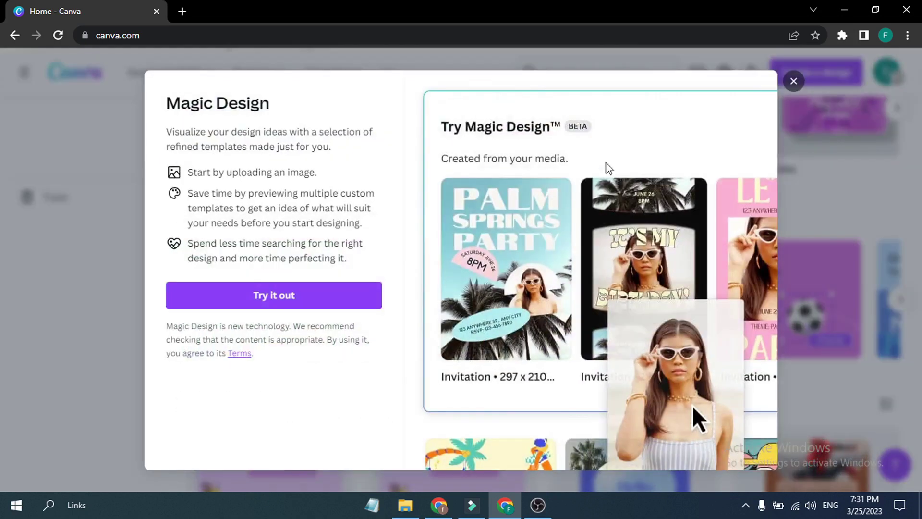
left_click(298, 297)
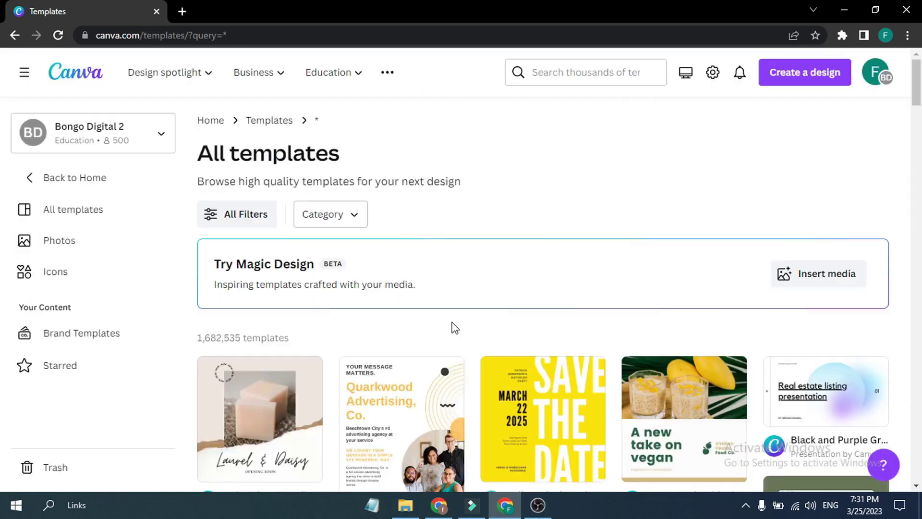
scroll(478, 364, "down", 3)
scroll(477, 364, "up", 3)
left_click(801, 283)
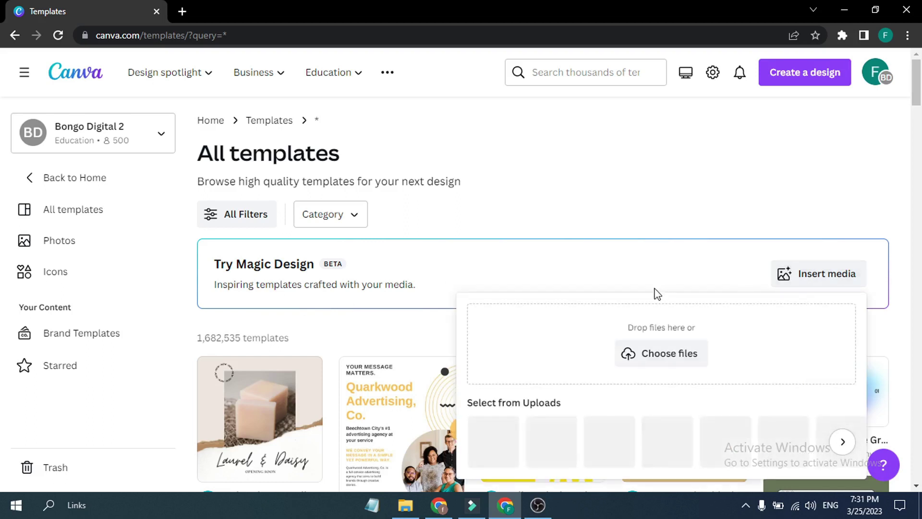
left_click(671, 351)
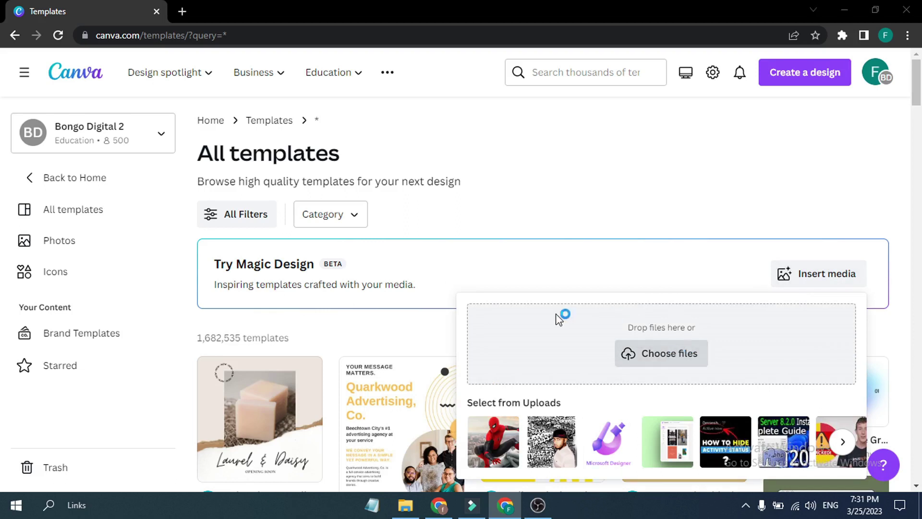
left_click(149, 123)
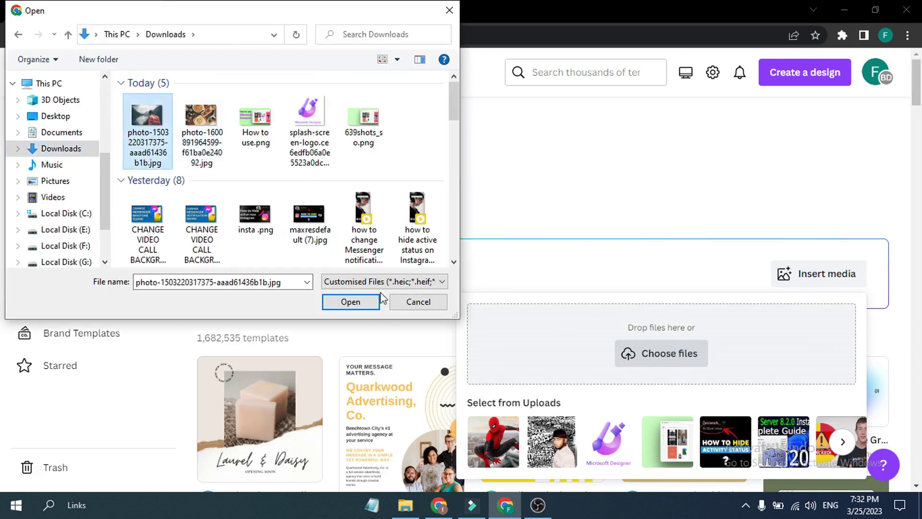
left_click(343, 302)
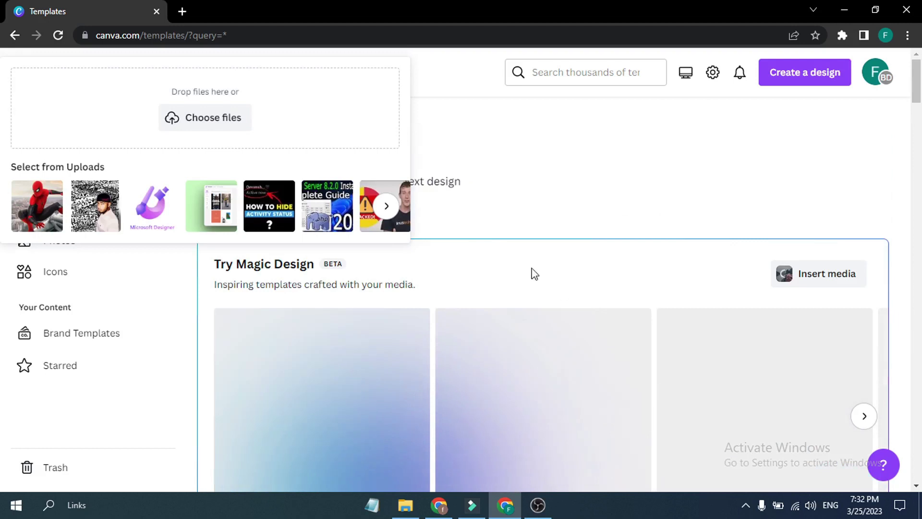
scroll(577, 301, "down", 1)
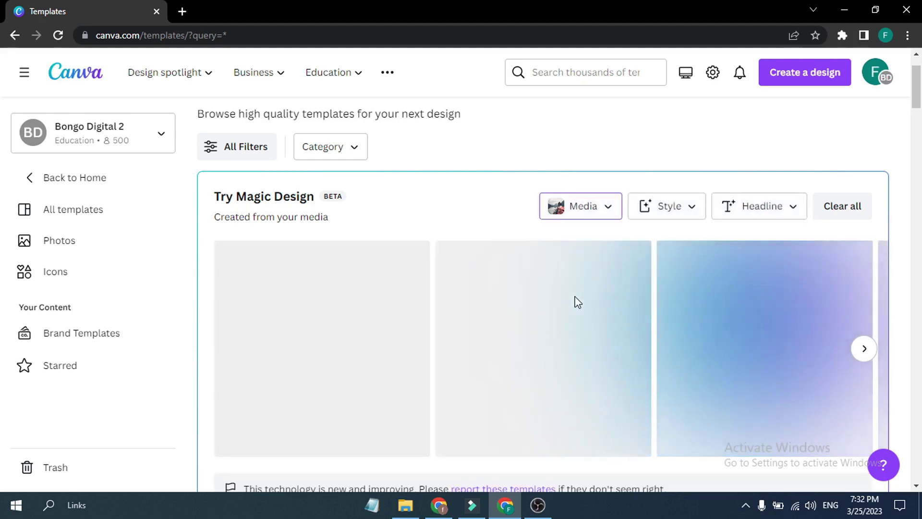
scroll(578, 302, "down", 1)
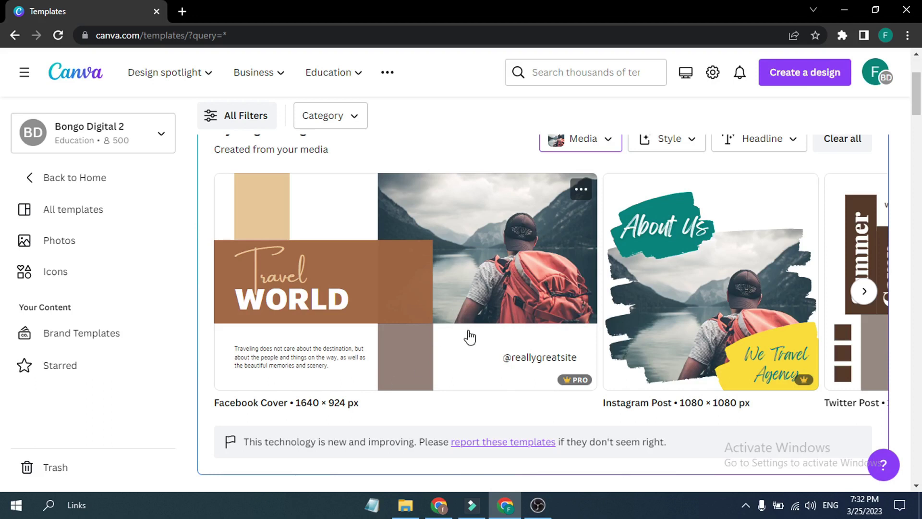
left_click(409, 513)
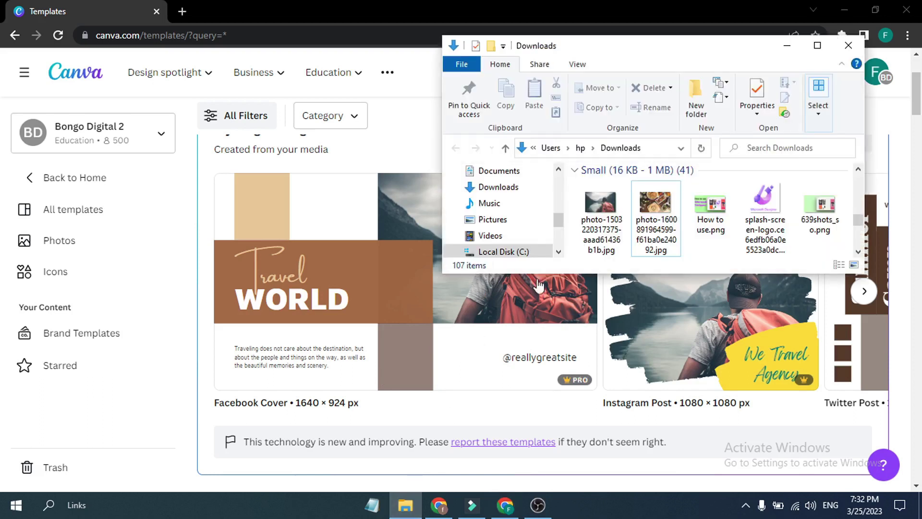
left_click(586, 238)
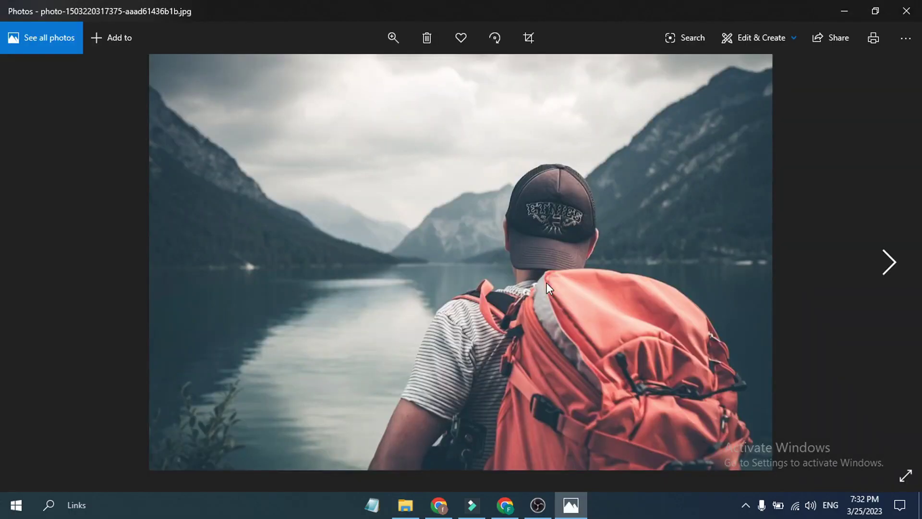
left_click(505, 505)
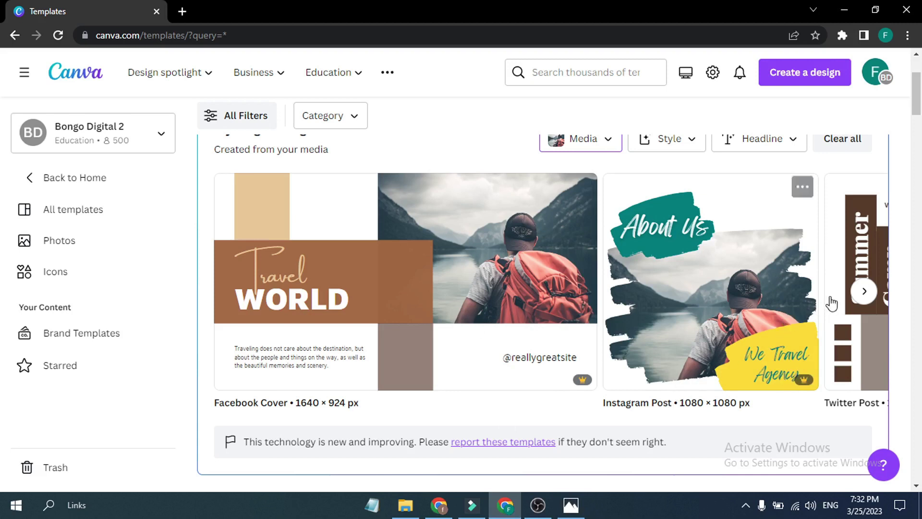
left_click(863, 293)
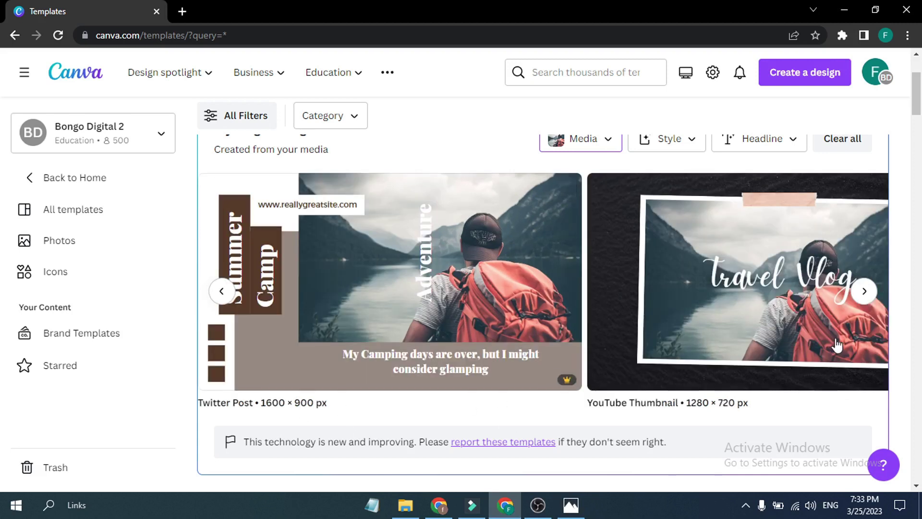
left_click(863, 293)
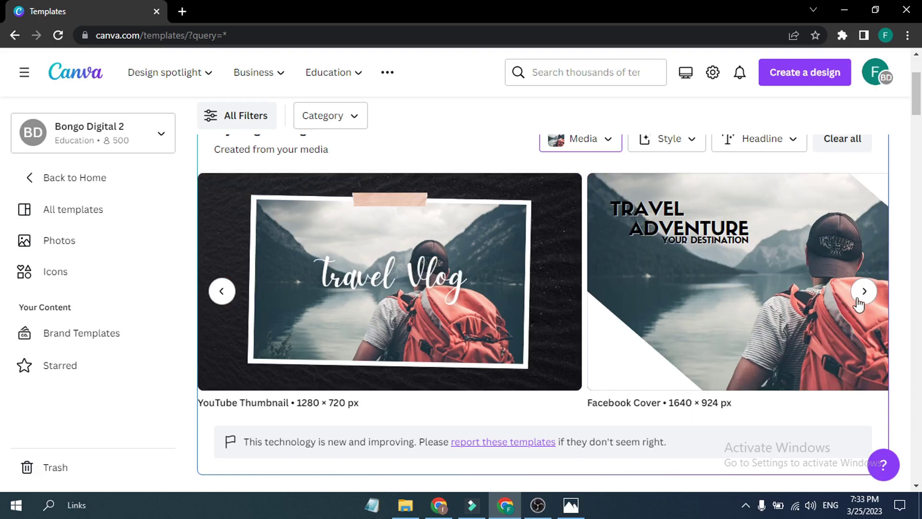
left_click(864, 294)
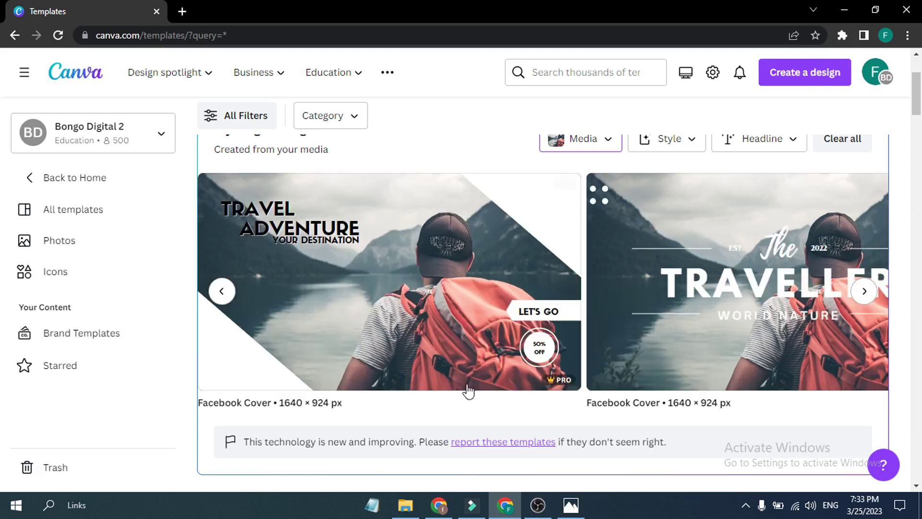
left_click(868, 293)
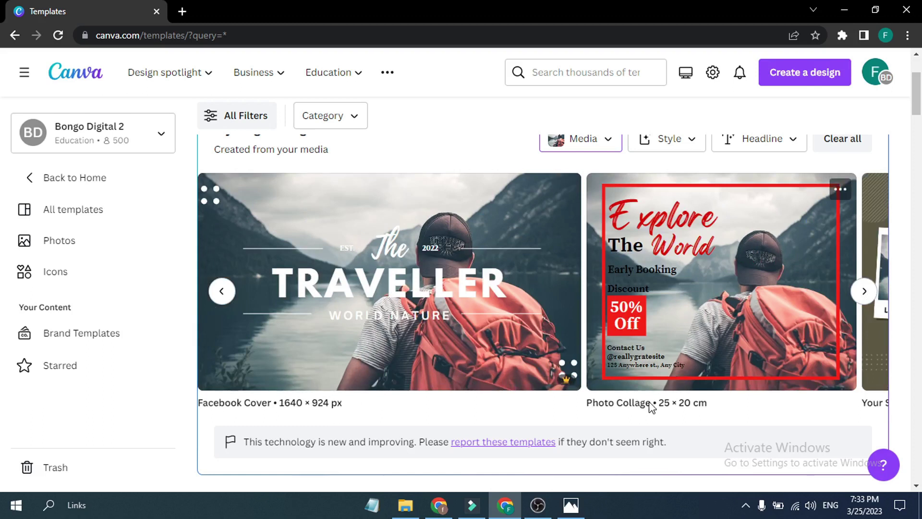
left_click(865, 291)
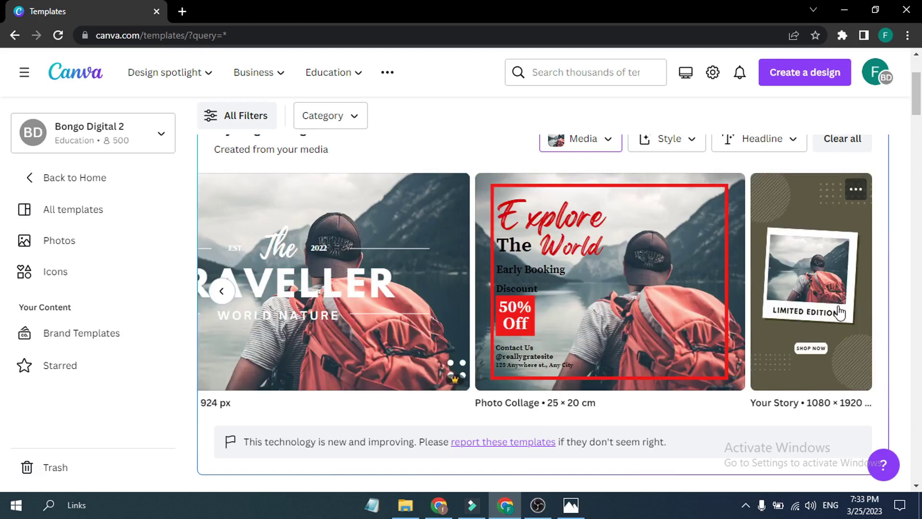
scroll(817, 350, "up", 1)
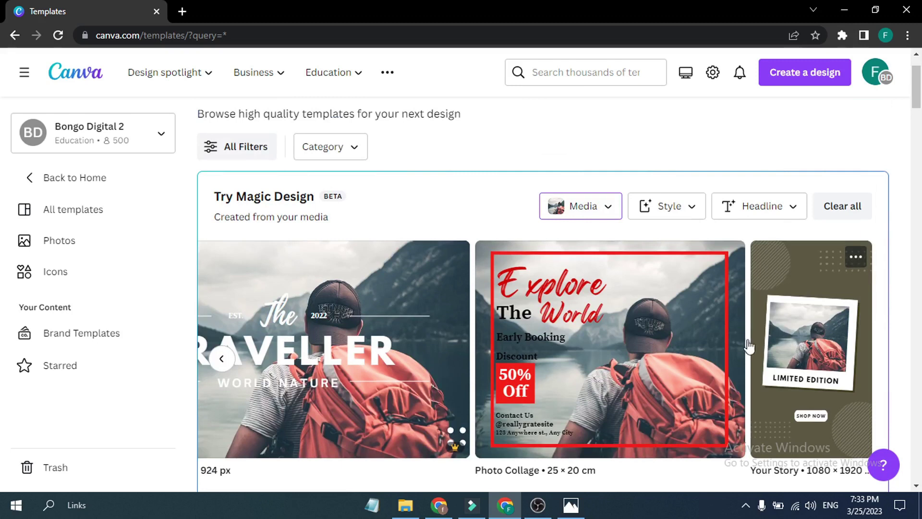
scroll(749, 348, "down", 1)
left_click(230, 294)
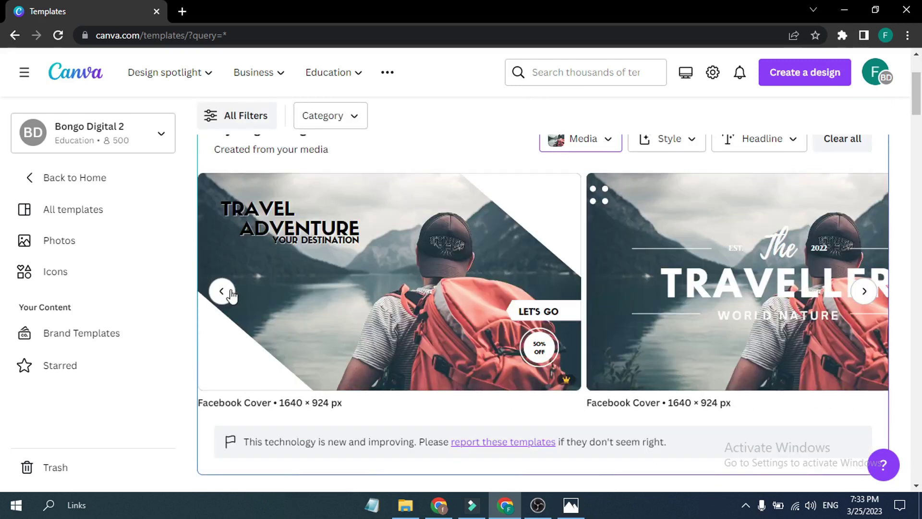
left_click(231, 294)
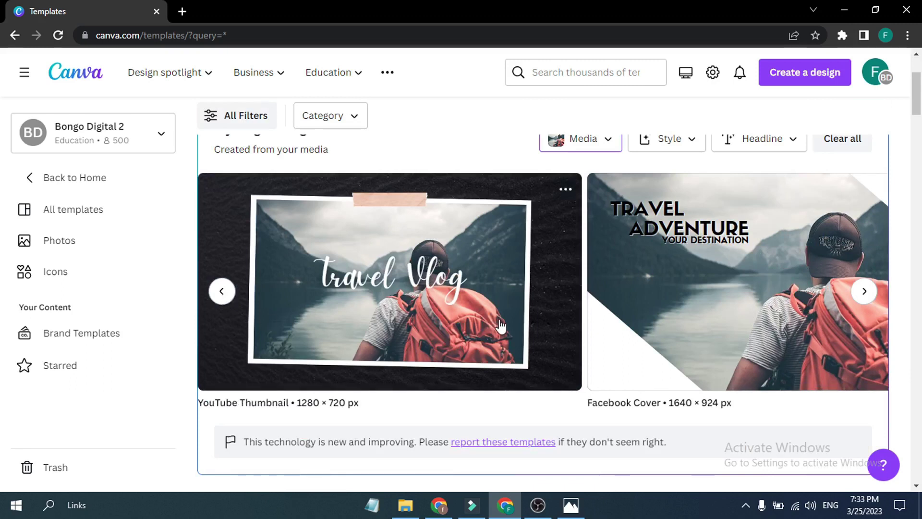
scroll(500, 327, "up", 2)
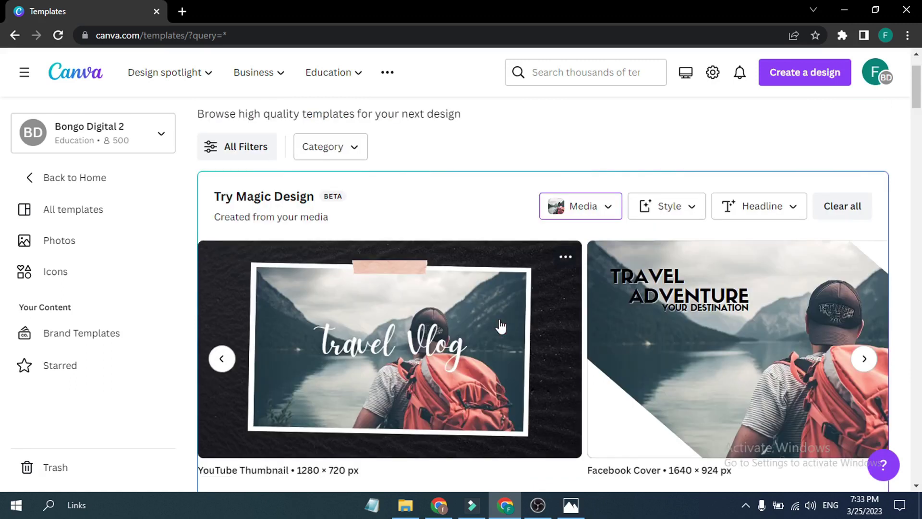
Replace the Magic Design source media with the food photo from Downloads
left_click(608, 211)
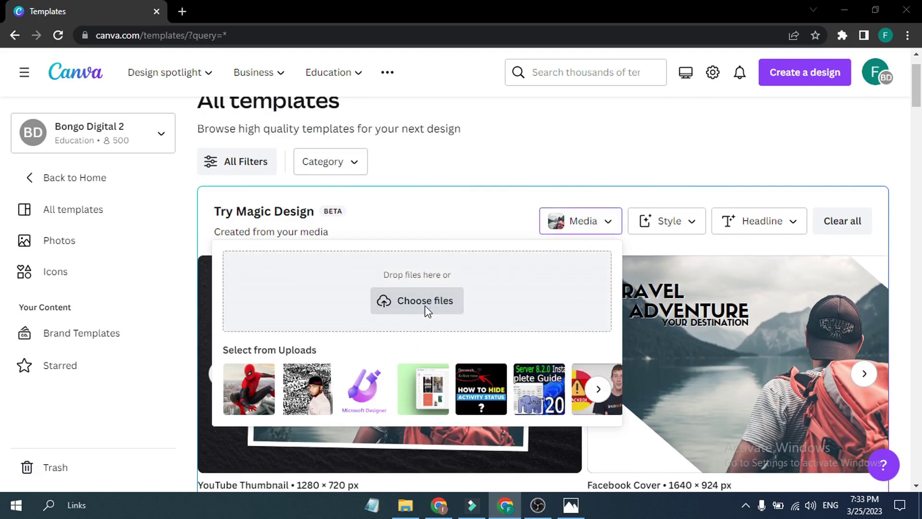
left_click(426, 307)
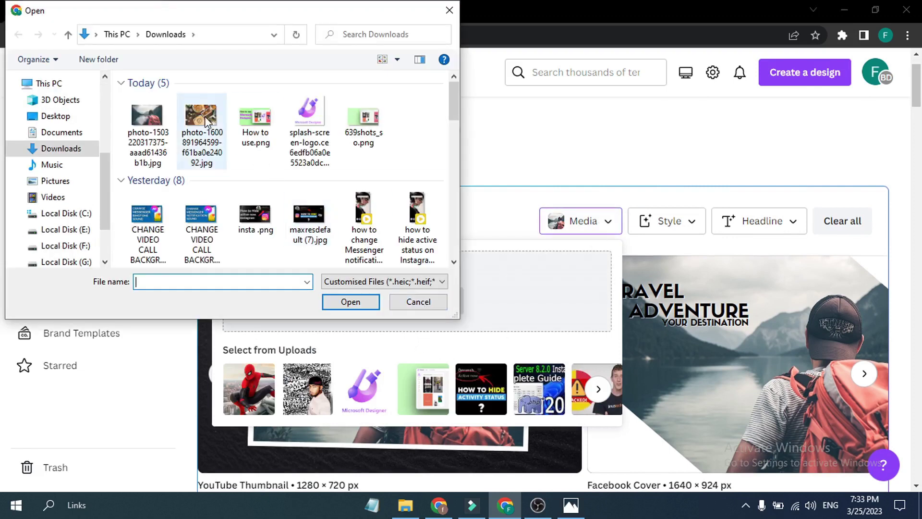
left_click(207, 121)
left_click(337, 303)
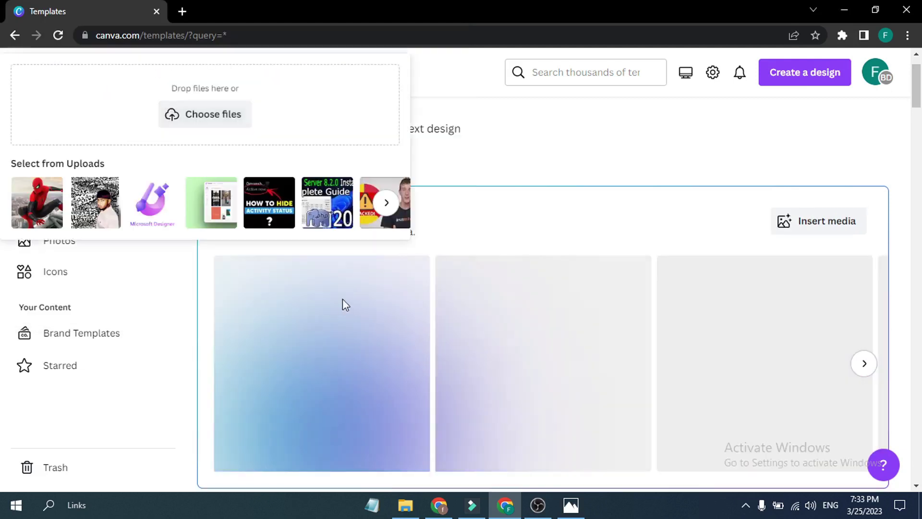
left_click(505, 169)
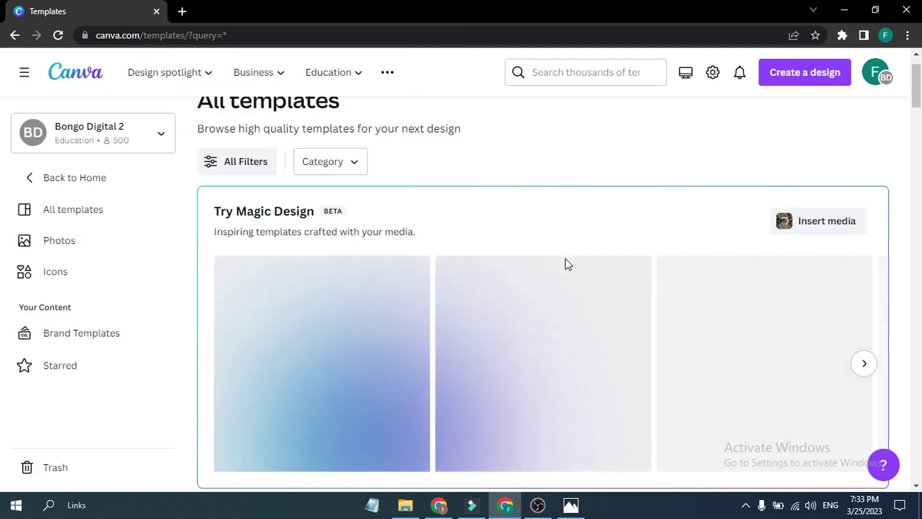
scroll(566, 259, "down", 1)
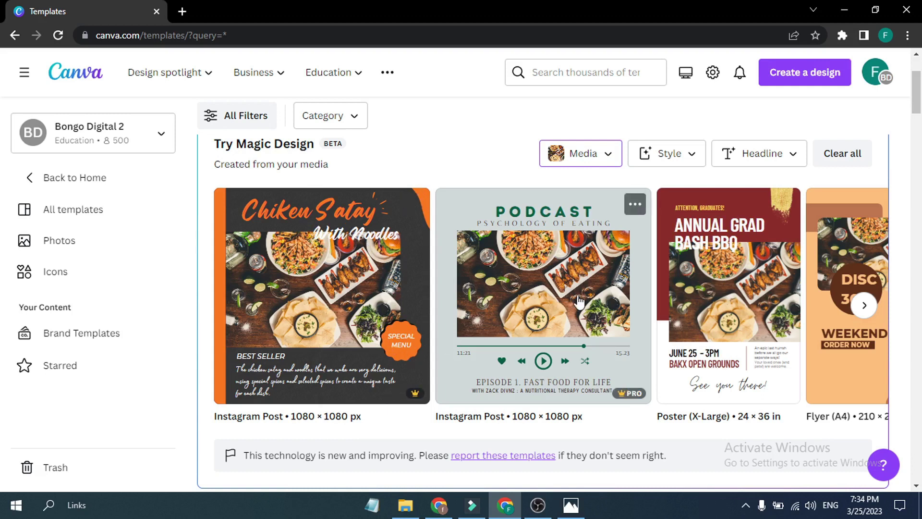
Page through the food template suggestions, including Food's Menu A4 and Special Menu posts
left_click(864, 307)
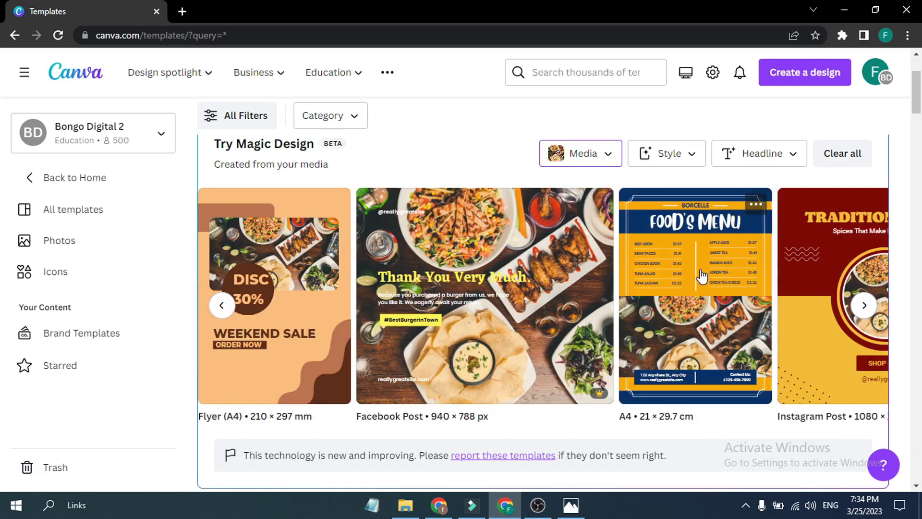
left_click(860, 313)
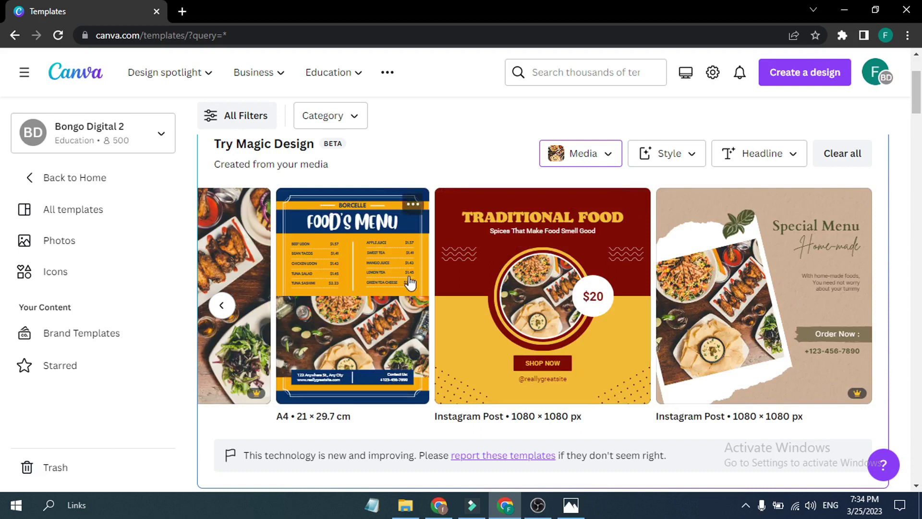
left_click(610, 165)
scroll(608, 163, "up", 3)
Pick the Modern vibe and Arsenal style from the Style dropdown and see results
left_click(693, 279)
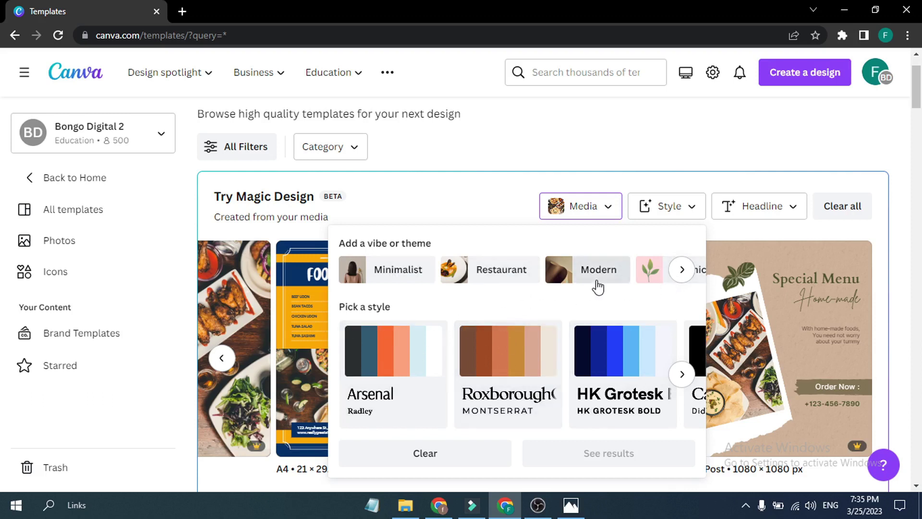
left_click(597, 278)
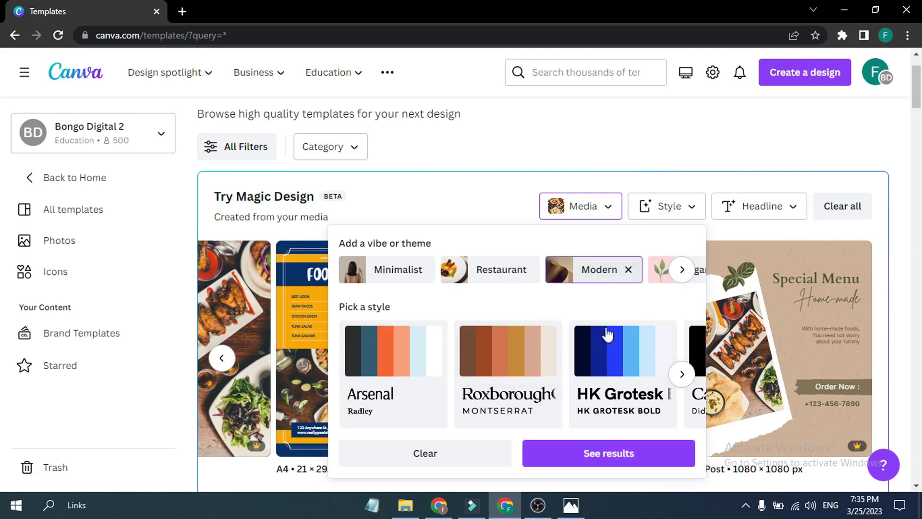
left_click(370, 365)
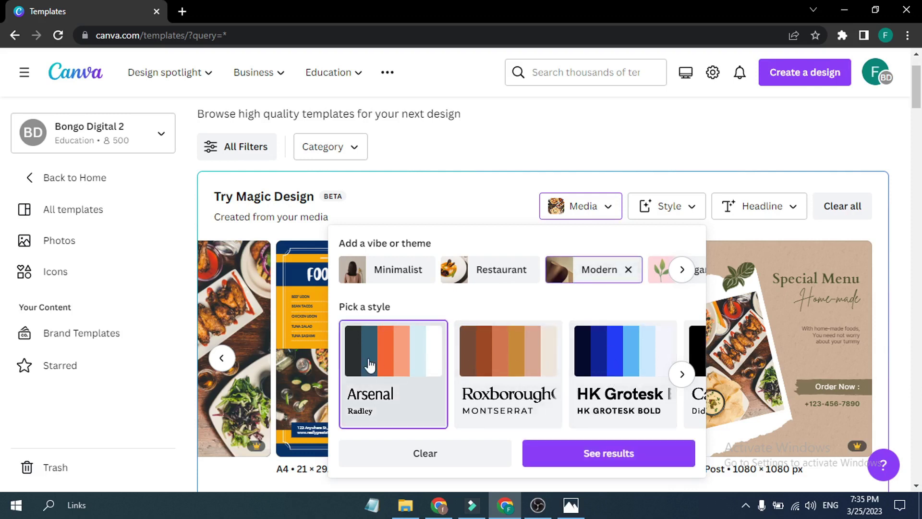
left_click(619, 453)
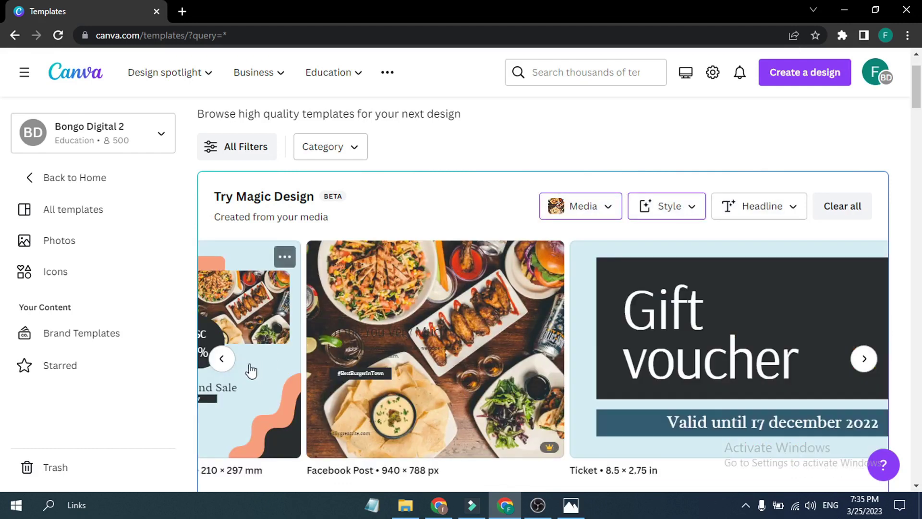
Page back to the first results, then forward to the Food's Menu A4 card
left_click(224, 359)
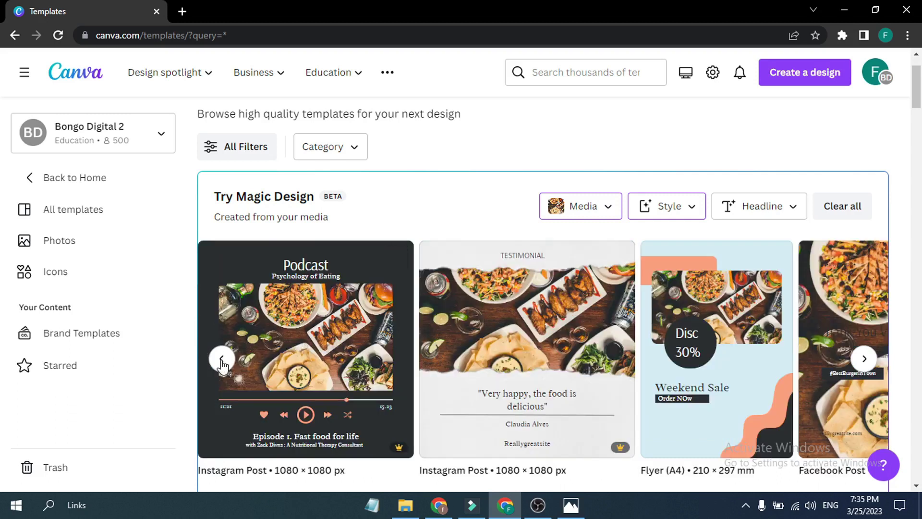
left_click(222, 360)
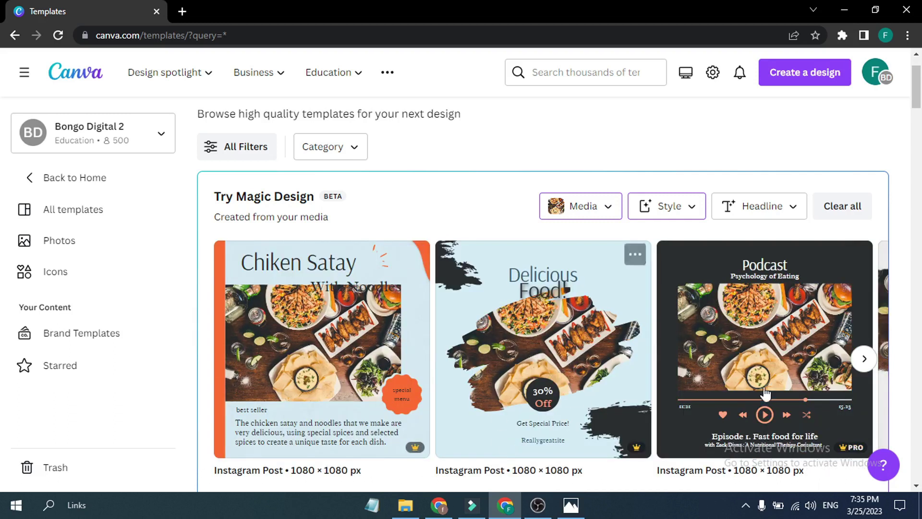
left_click(863, 359)
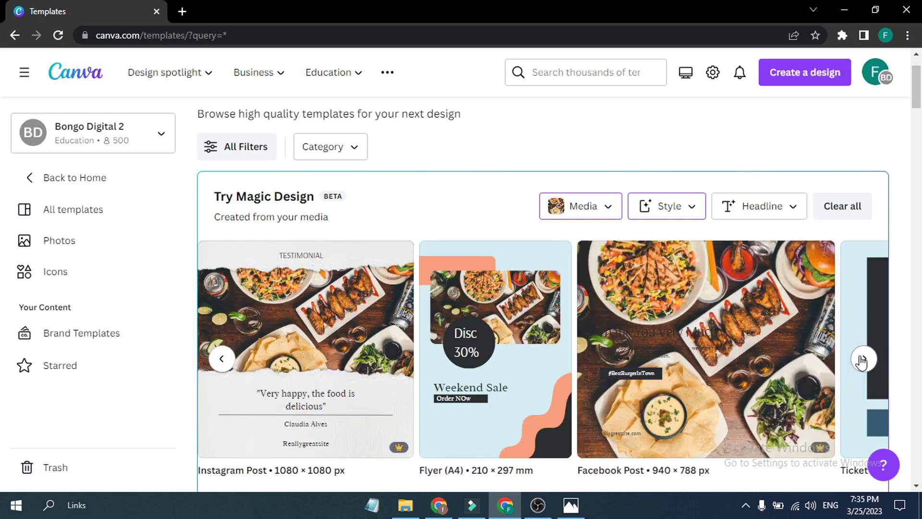
left_click(864, 359)
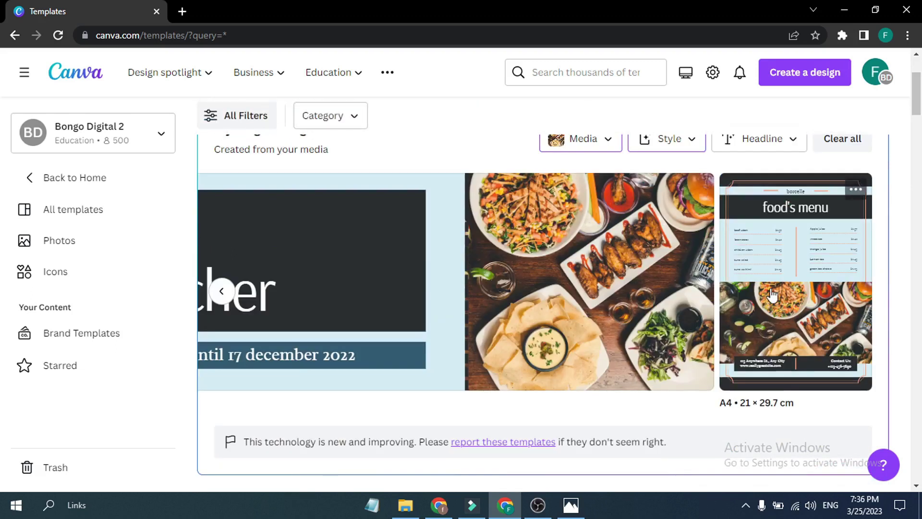
Customize the Blue & Orange Modern Food Menu Portrait template and select its text, divider and title
left_click(770, 288)
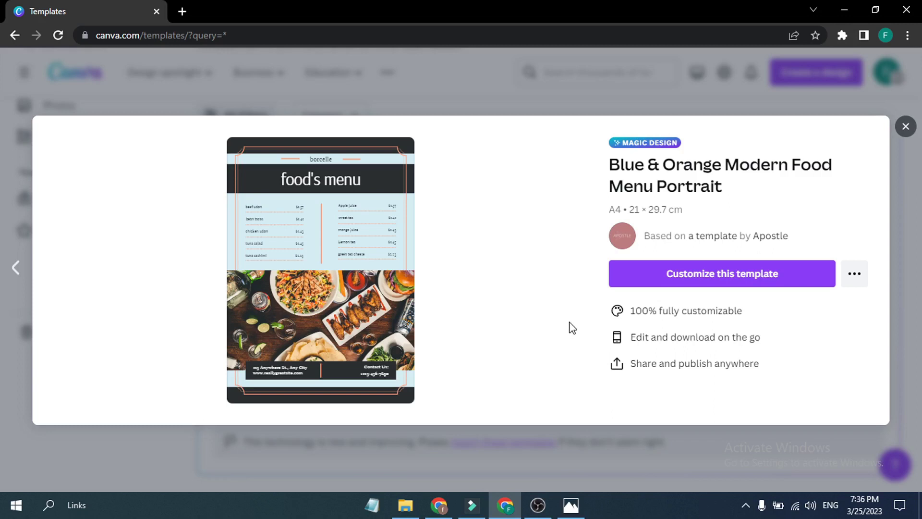
left_click(675, 284)
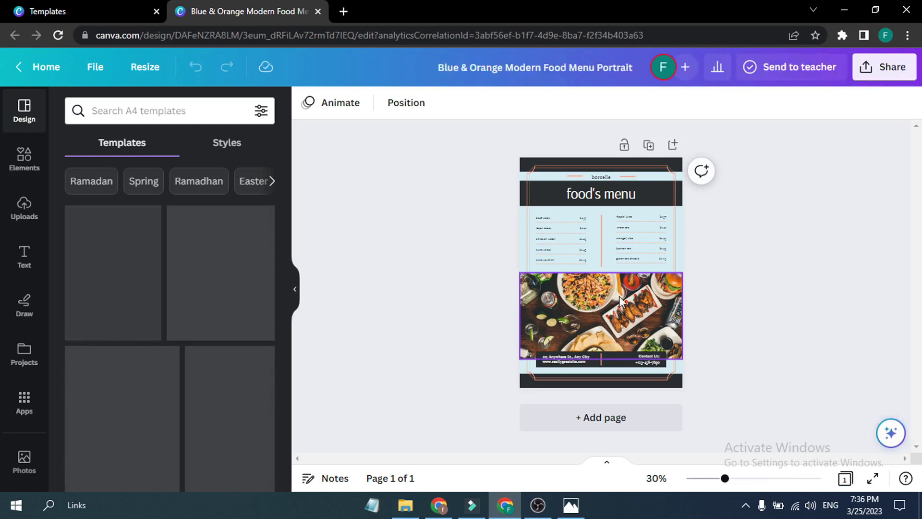
left_click(624, 241)
left_click(563, 238)
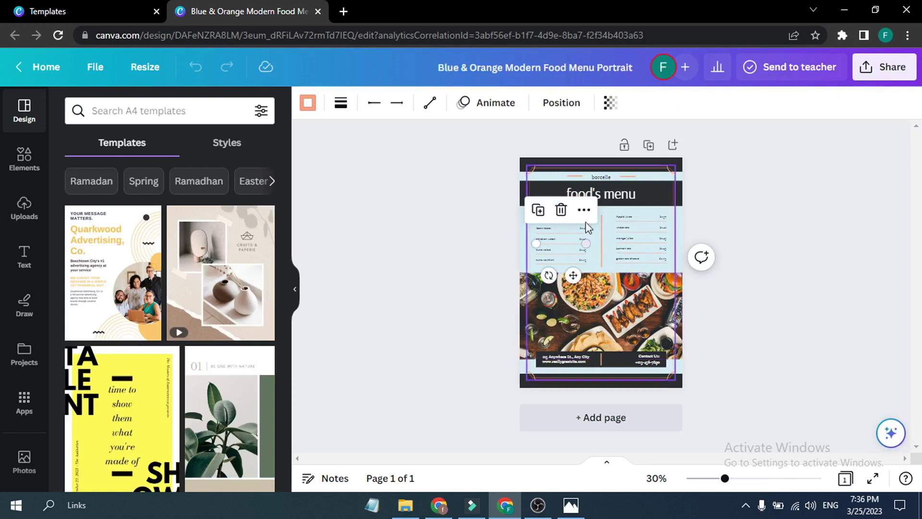
left_click(596, 195)
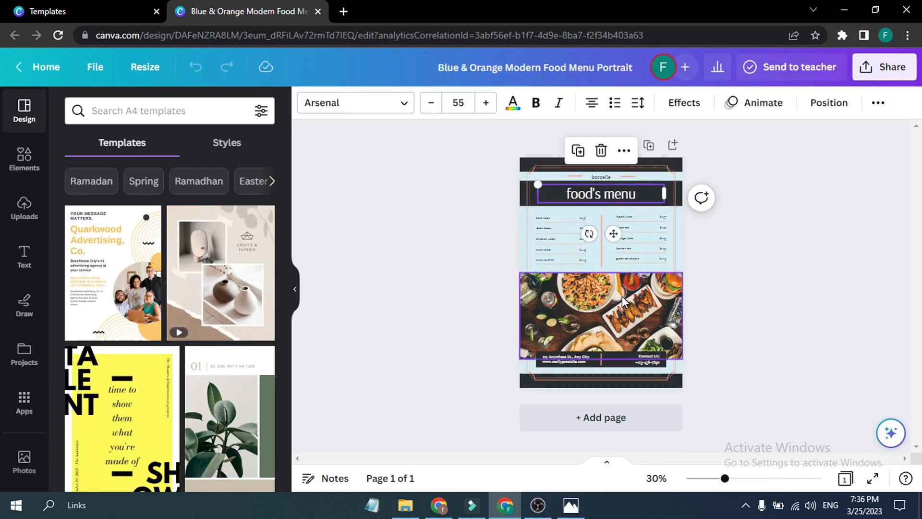
Check the available file types under Share > Download, then dismiss the download panel
left_click(868, 67)
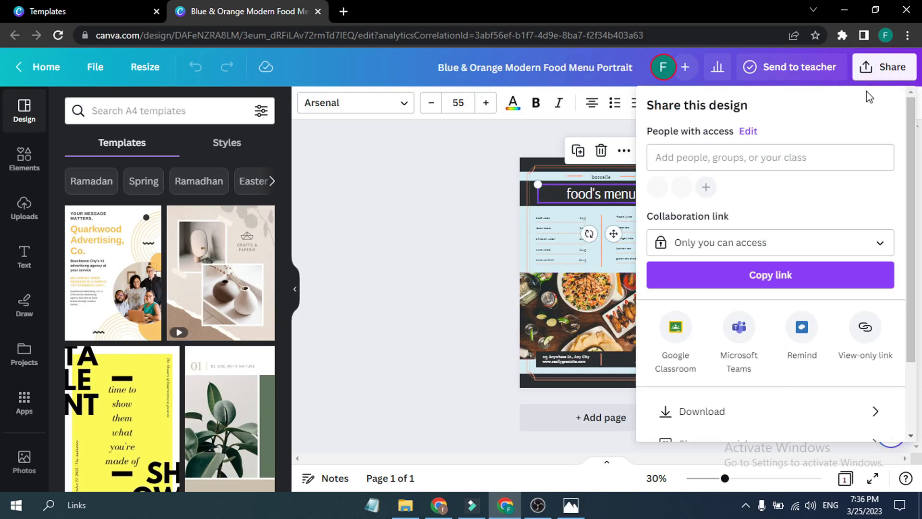
left_click(772, 414)
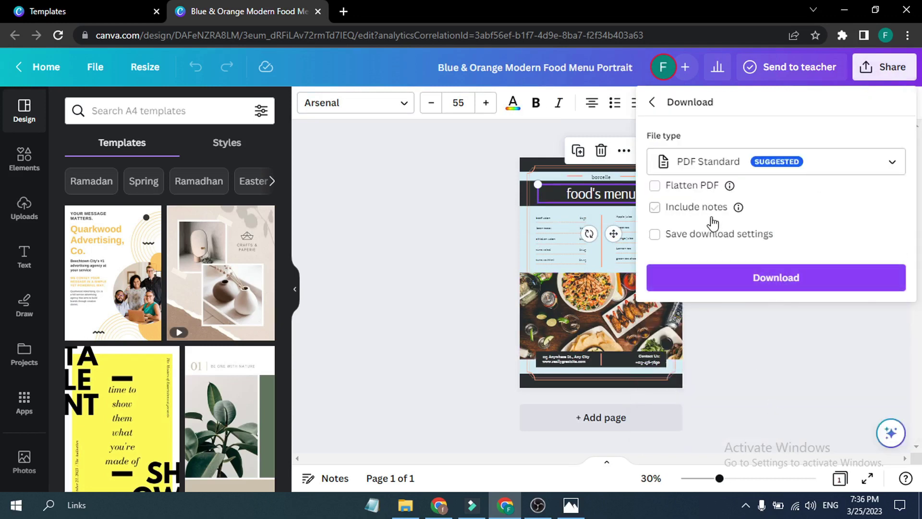
left_click(784, 169)
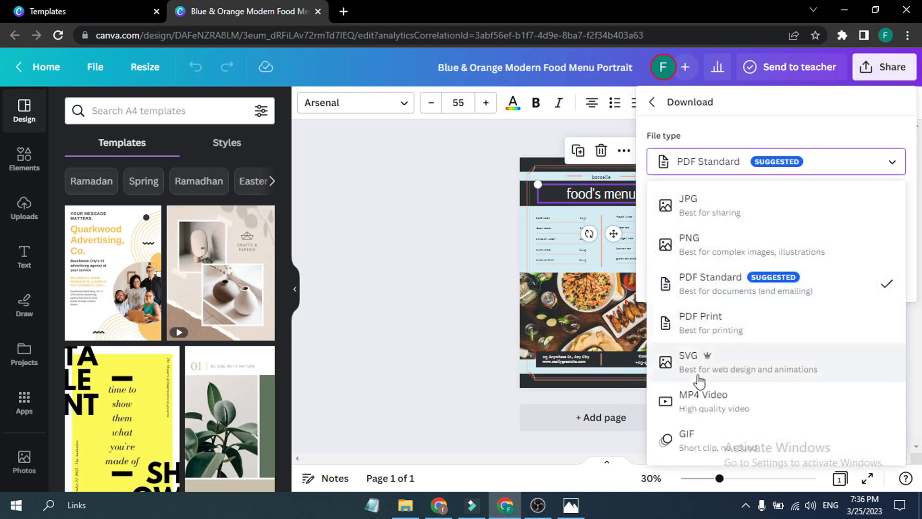
left_click(486, 192)
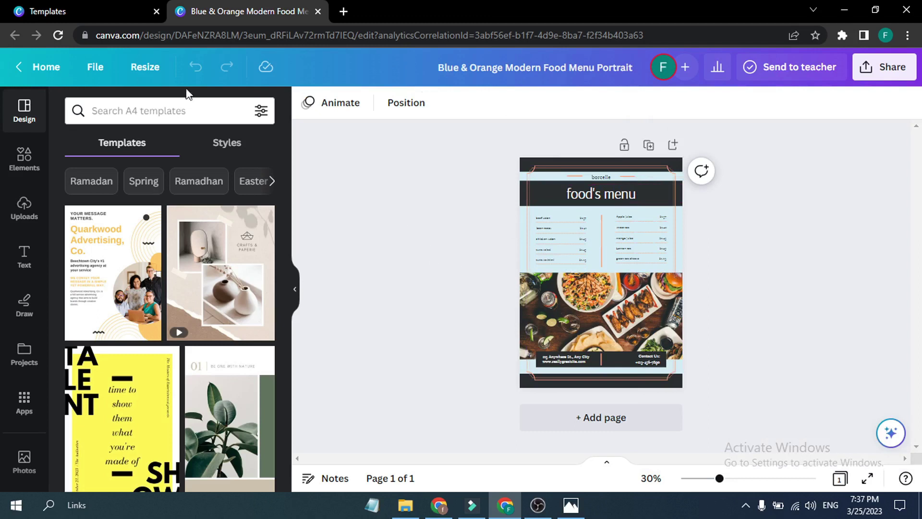
Return to the Templates tab and close the template preview
left_click(83, 13)
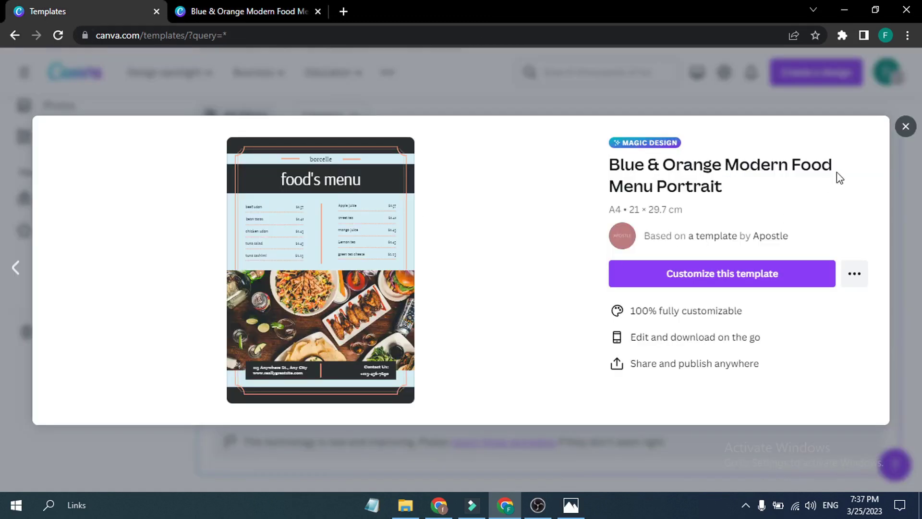
left_click(906, 126)
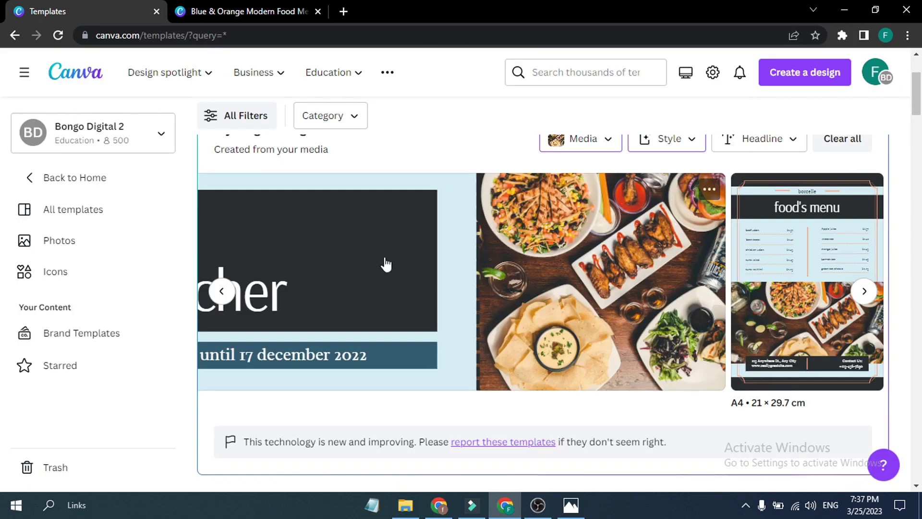
scroll(388, 292, "up", 3)
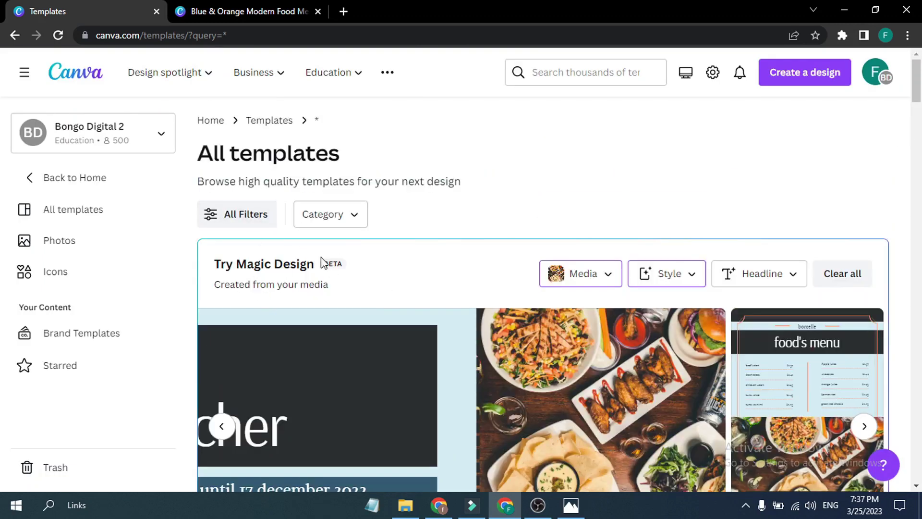
Return to Canva's home page and browse the Discover the magic from Canva Create cards
left_click(86, 77)
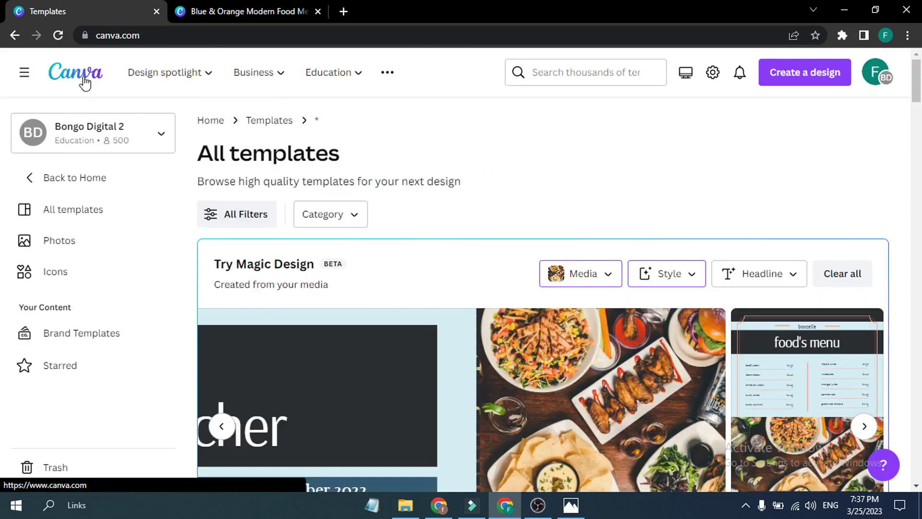
scroll(548, 375, "down", 5)
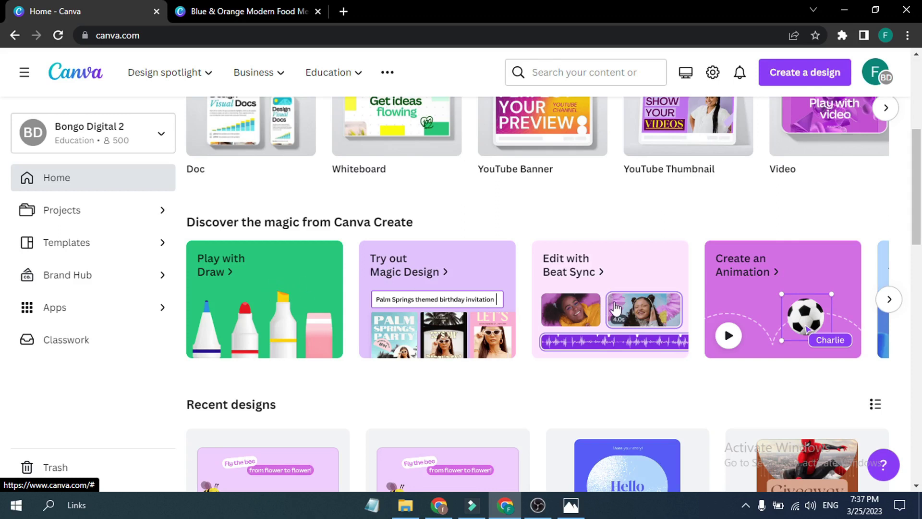
left_click(887, 310)
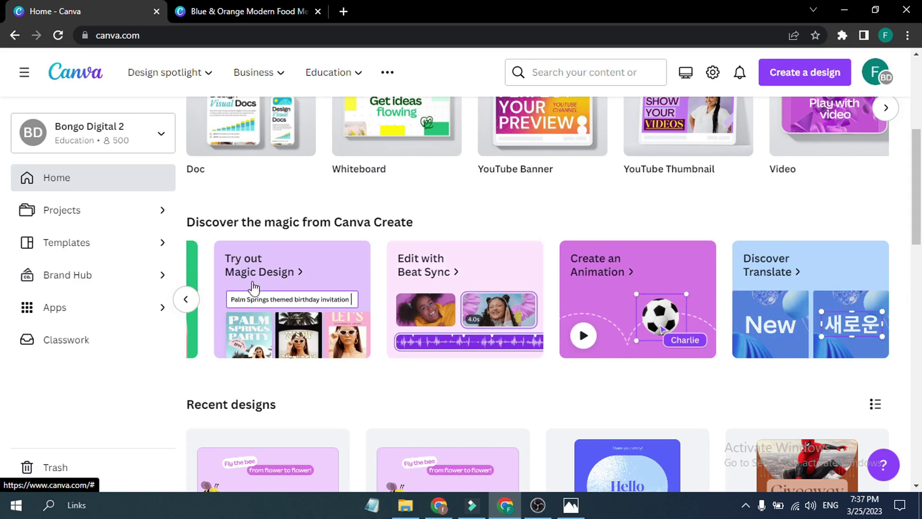
left_click(183, 300)
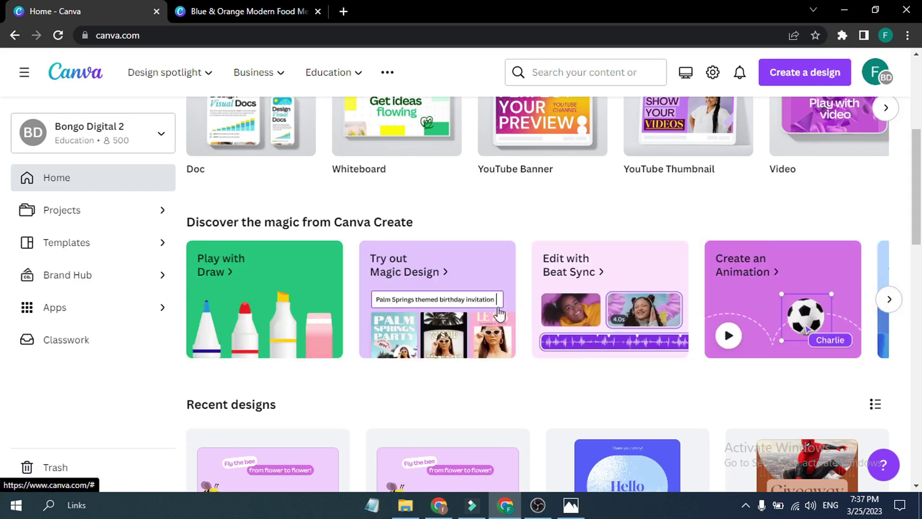
left_click(889, 300)
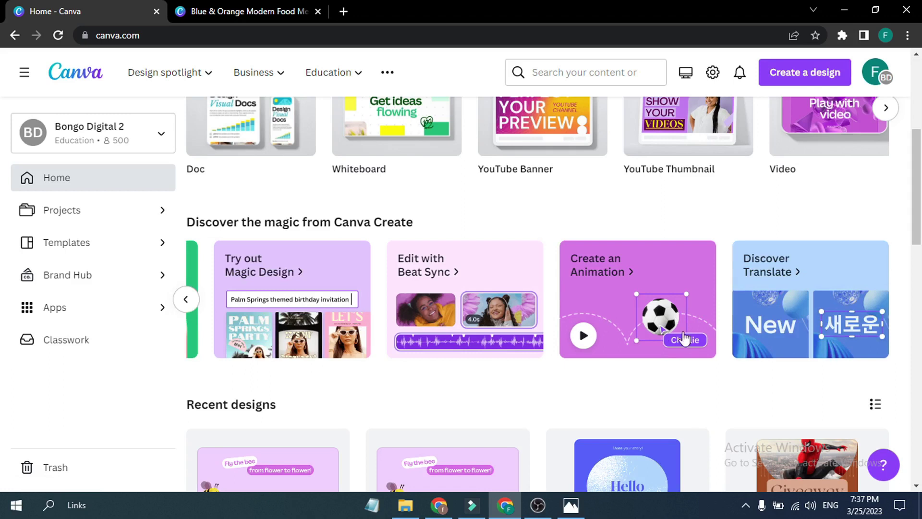
scroll(695, 342, "down", 3)
scroll(692, 347, "up", 3)
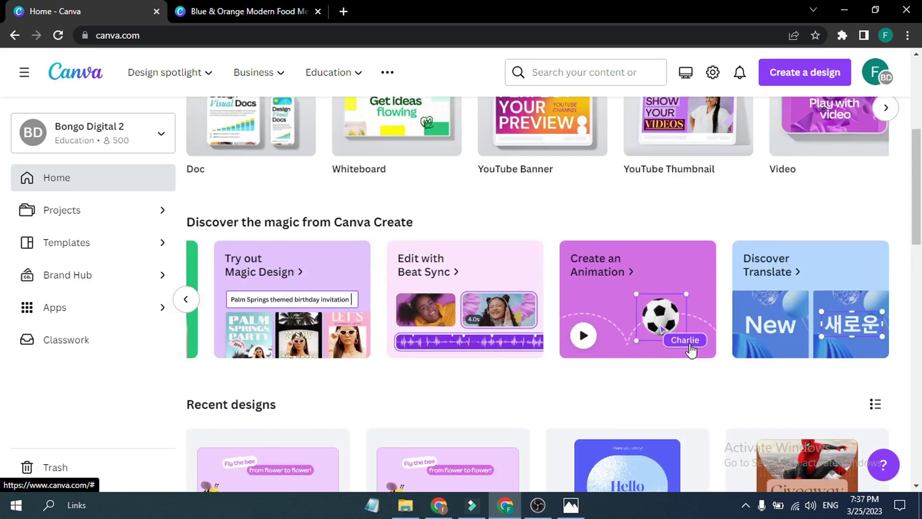